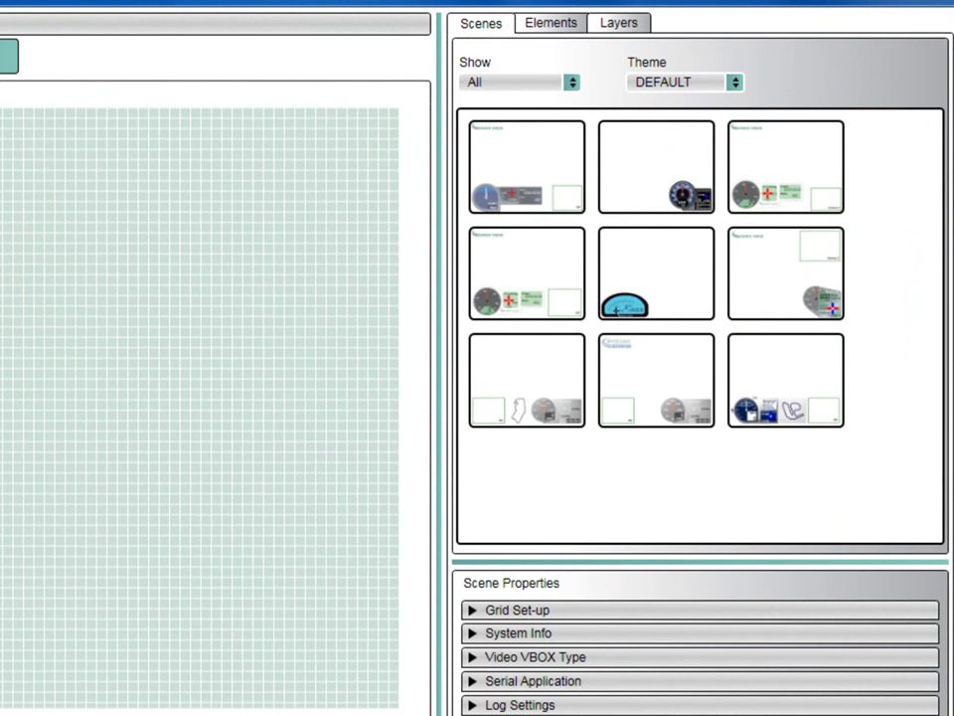
- Load the default theme's Silver_360kmh scene with the logo, Camera 2 frame and silver speed gauge into the main view
{"action": "mouse_move", "coordinate": [645, 379]}
{"action": "left_mouse_down"}
{"action": "mouse_move", "coordinate": [171, 392]}
{"action": "mouse_move", "coordinate": [68, 370]}
{"action": "left_mouse_up"}
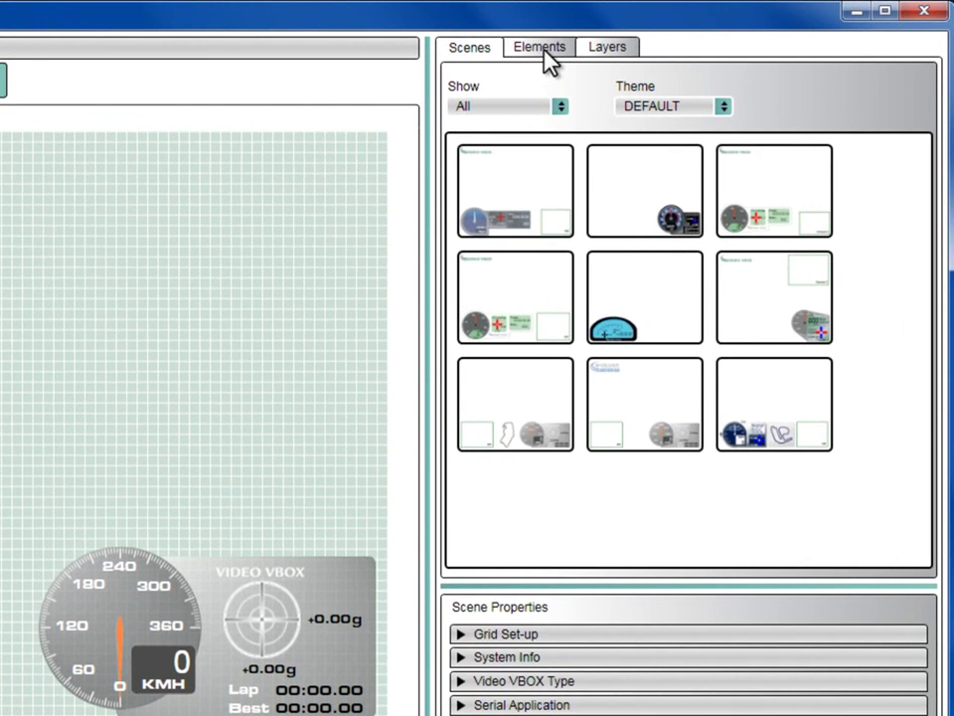
- Add a track map element for the United Kingdom circuit Silverstone Arena to the scene
{"action": "left_click", "coordinate": [544, 49]}
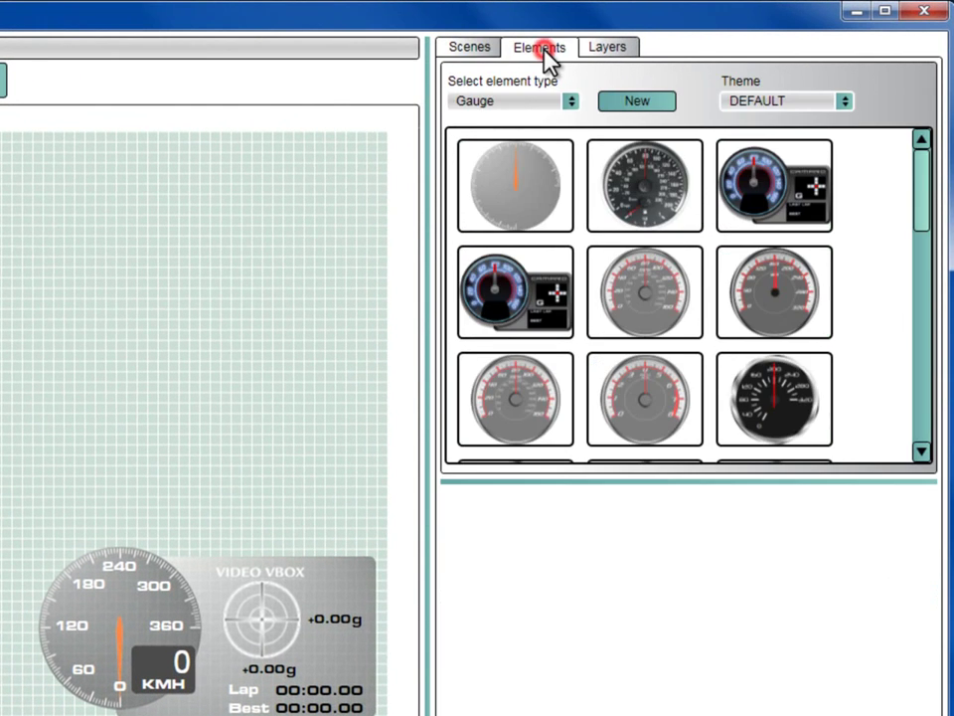
{"action": "left_click", "coordinate": [568, 100]}
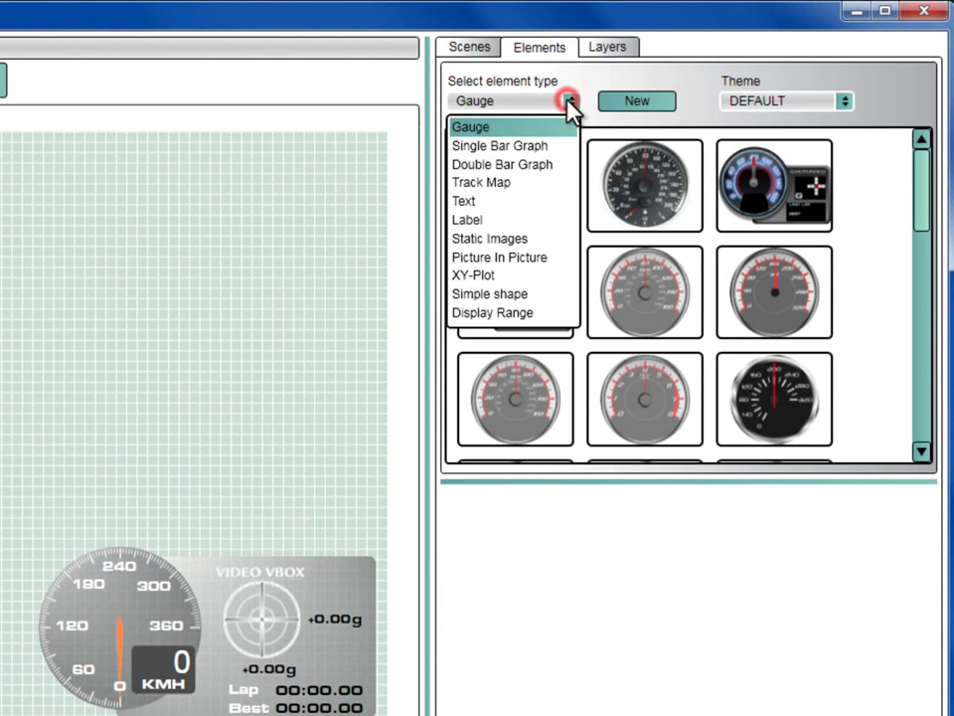
{"action": "left_click", "coordinate": [502, 183]}
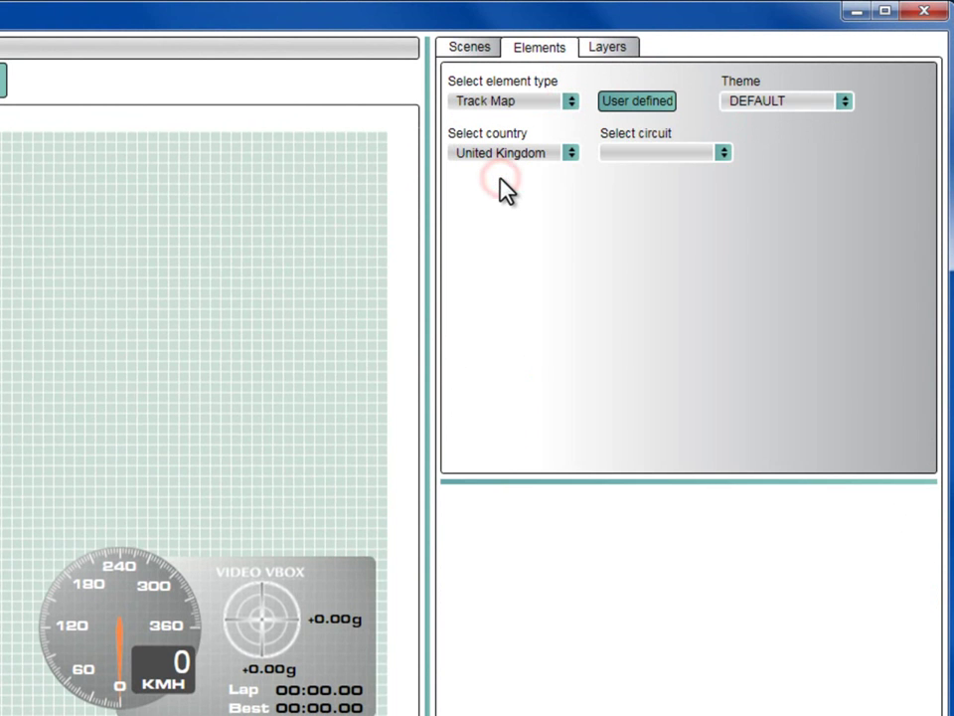
{"action": "left_click", "coordinate": [570, 153]}
{"action": "left_click", "coordinate": [568, 154]}
{"action": "left_click", "coordinate": [724, 153]}
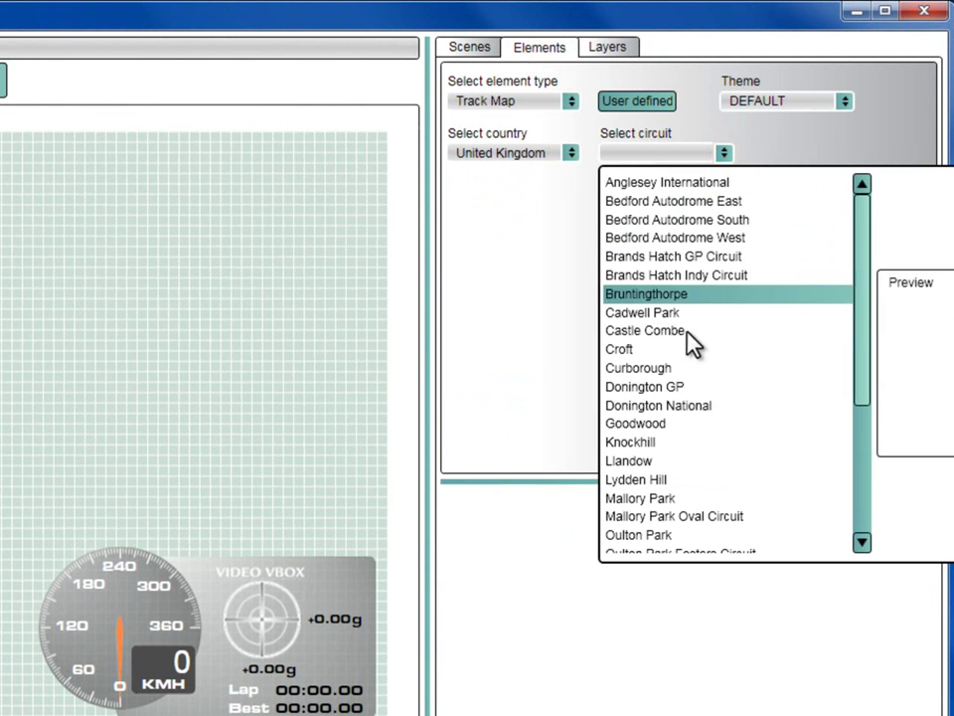
{"action": "scroll", "coordinate": [694, 461], "scroll_direction": "down", "scroll_amount": 3}
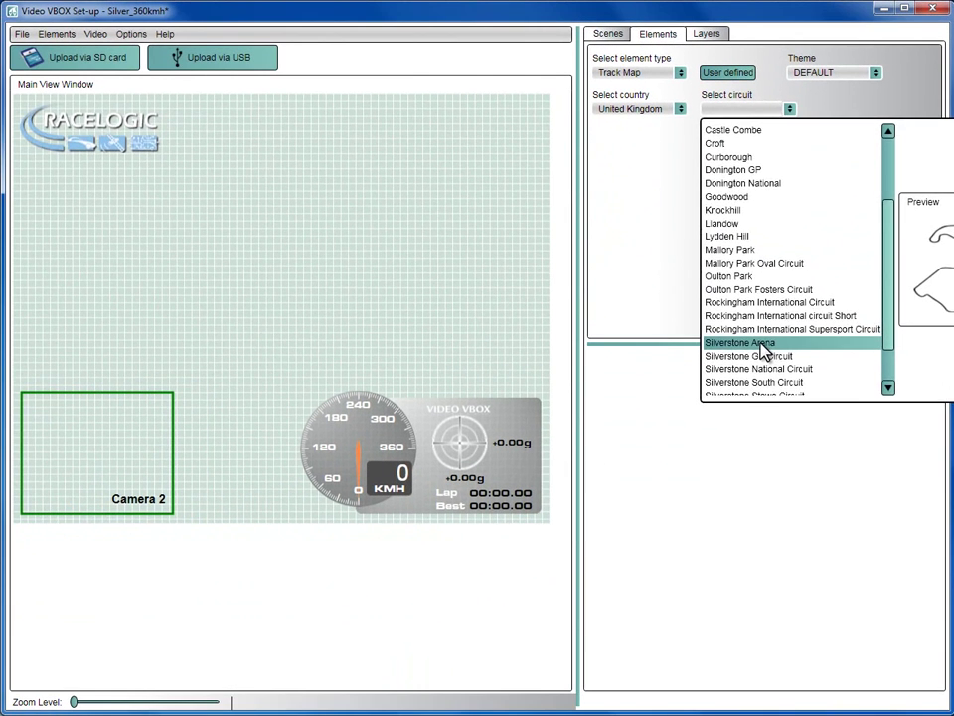
{"action": "left_click", "coordinate": [684, 481]}
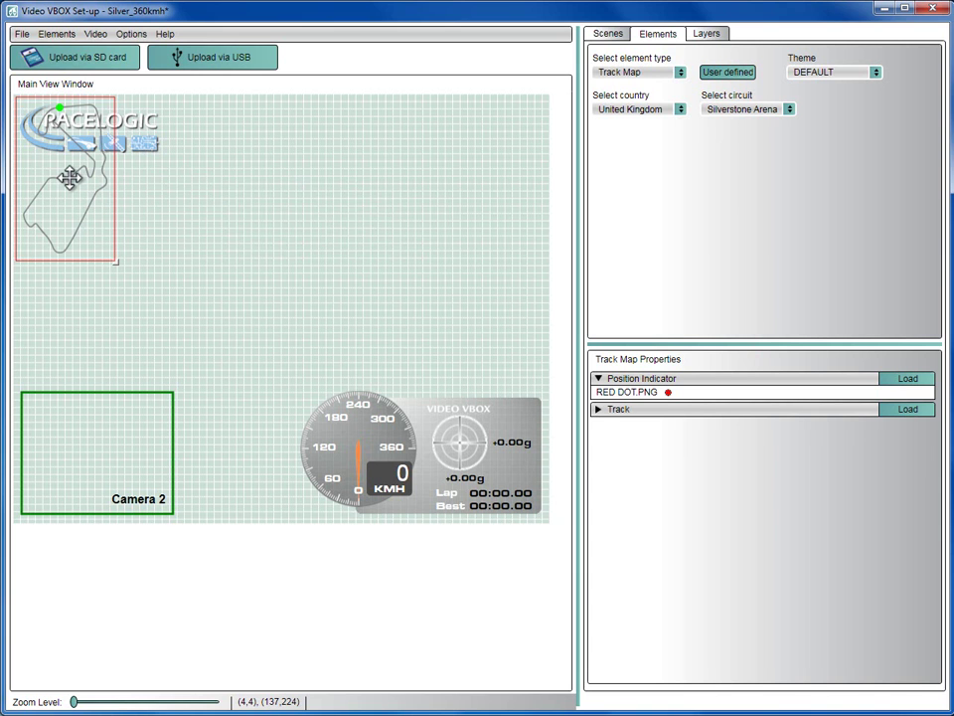
- Place the track map between the Camera 2 frame and the speed gauge, shrunk to about 105 by 174 pixels
{"action": "left_click_drag", "start_coordinate": [68, 177], "coordinate": [245, 432]}
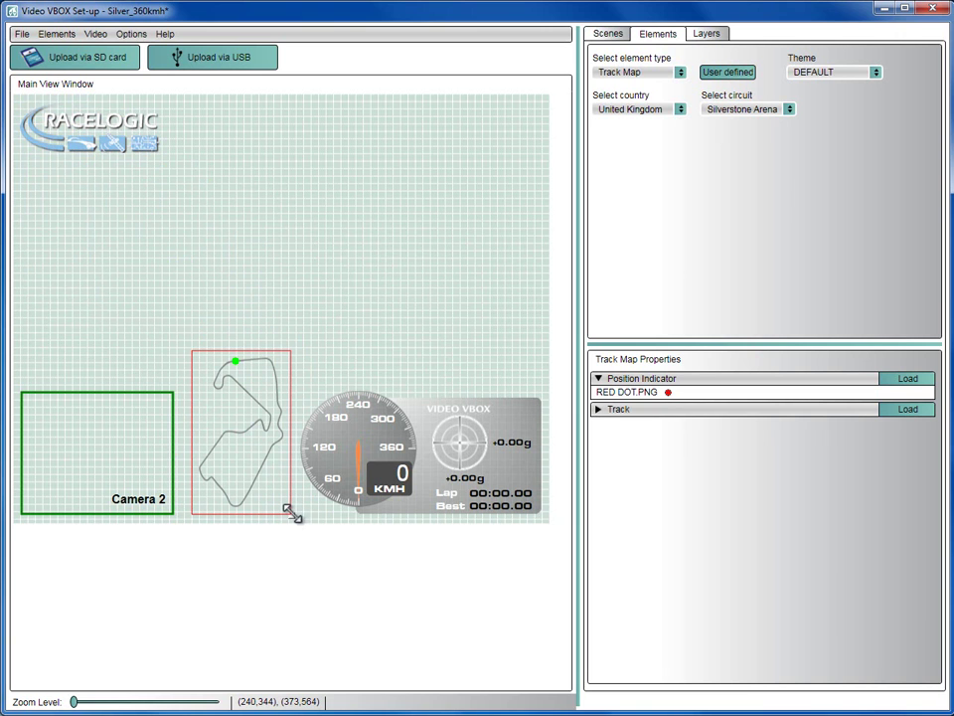
{"action": "left_click_drag", "start_coordinate": [291, 512], "coordinate": [266, 473]}
{"action": "left_click_drag", "start_coordinate": [246, 426], "coordinate": [263, 463]}
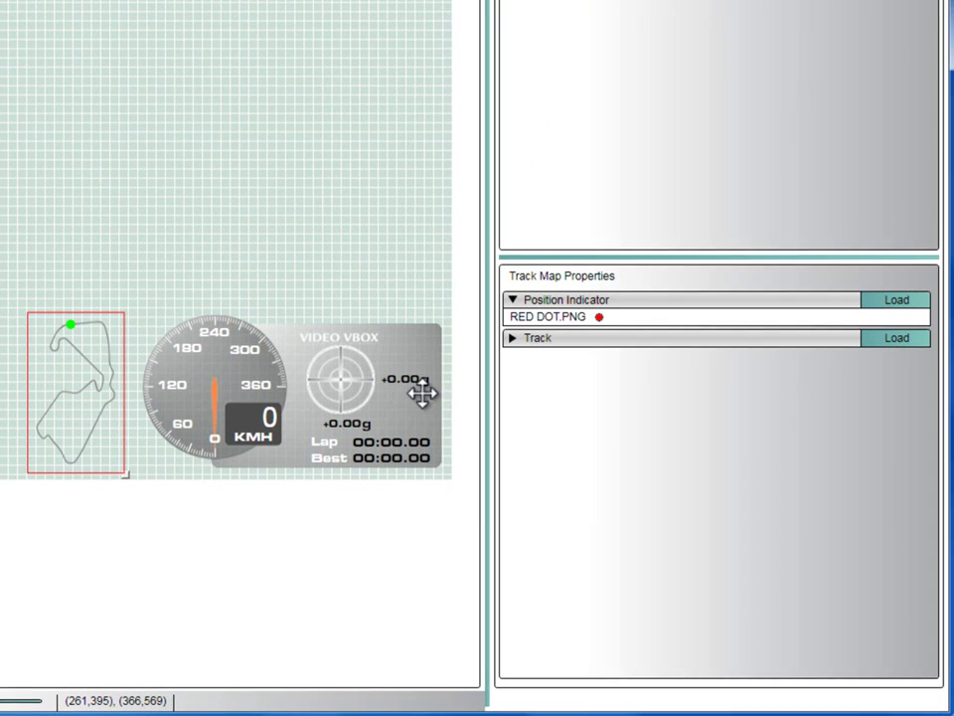
- Make the track map's outline visible and set the outline colour to orange
{"action": "left_click", "coordinate": [510, 338]}
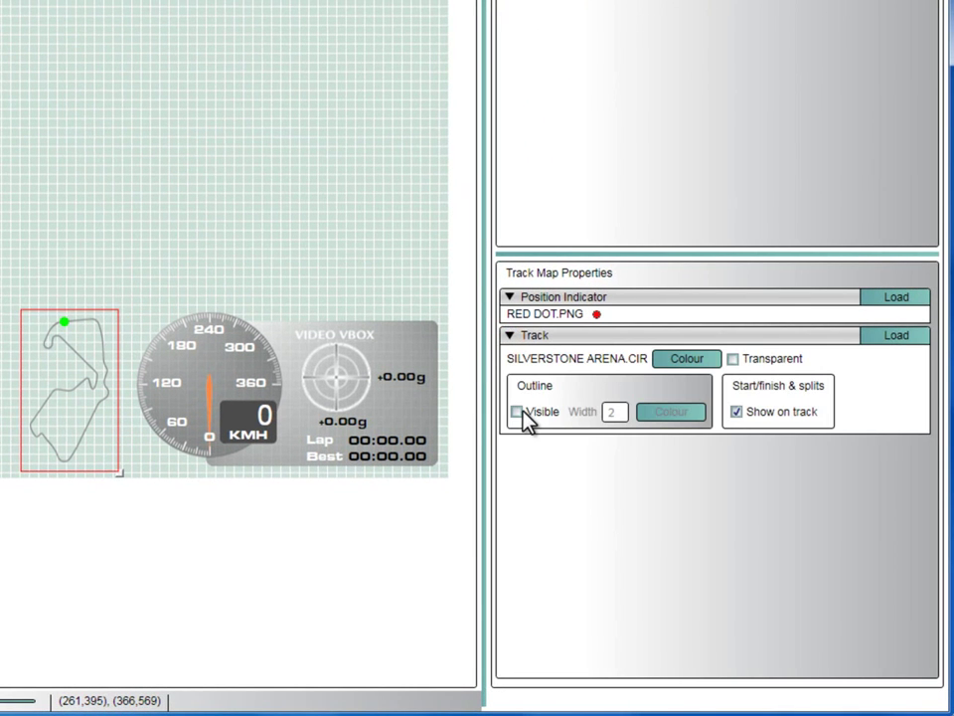
{"action": "left_click", "coordinate": [517, 412]}
{"action": "left_click", "coordinate": [661, 416]}
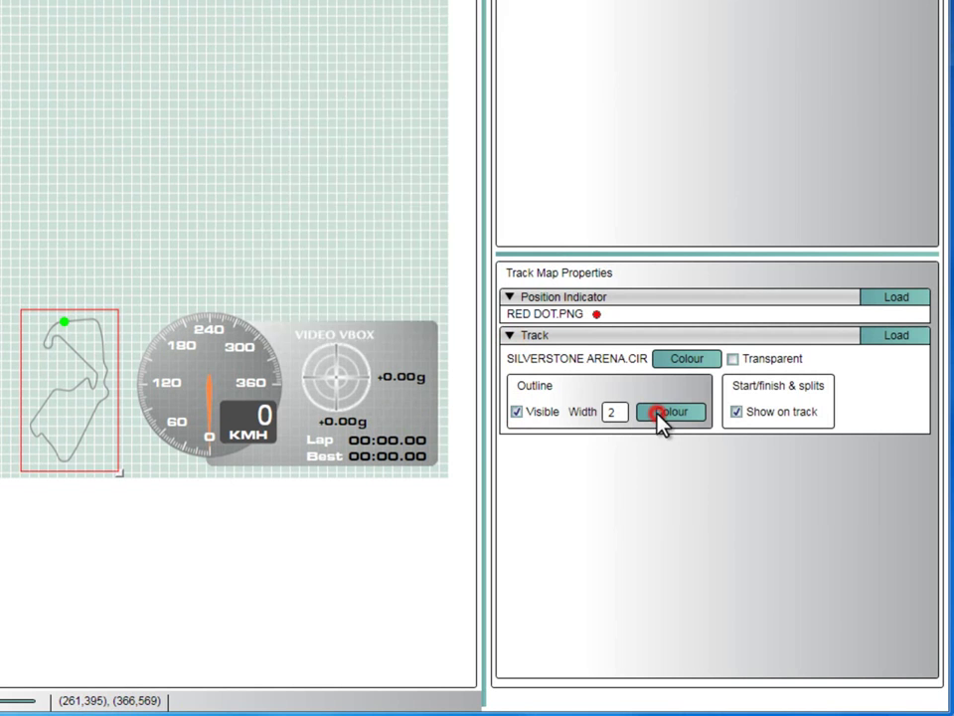
{"action": "left_click", "coordinate": [293, 162]}
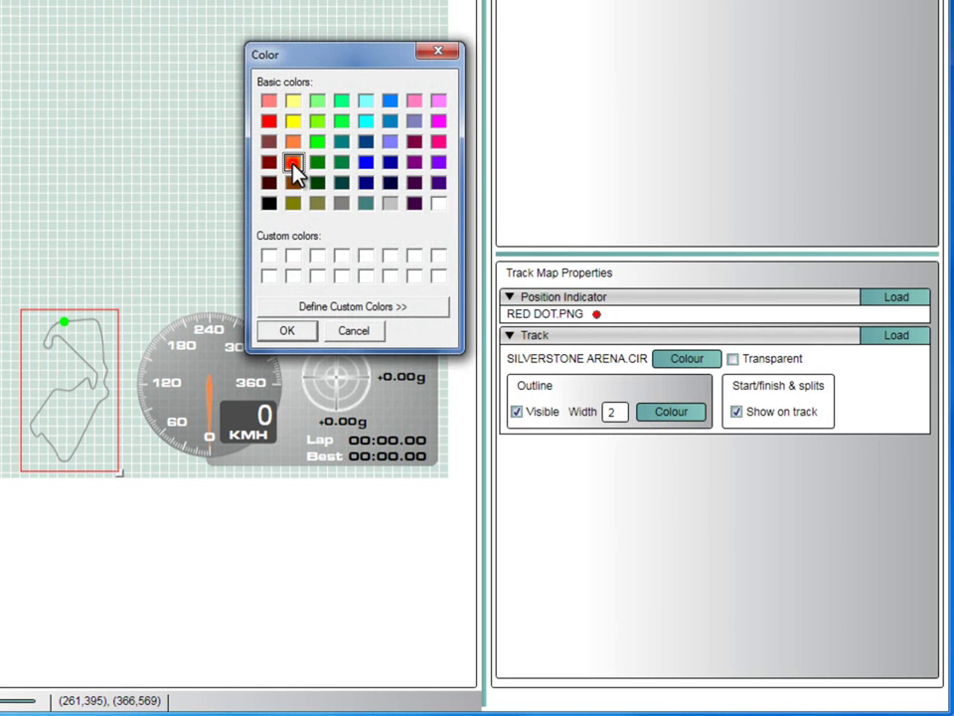
{"action": "left_click", "coordinate": [289, 330]}
- Examine the current lap time text's parameter, secondary display, format and font settings
{"action": "left_click", "coordinate": [372, 455]}
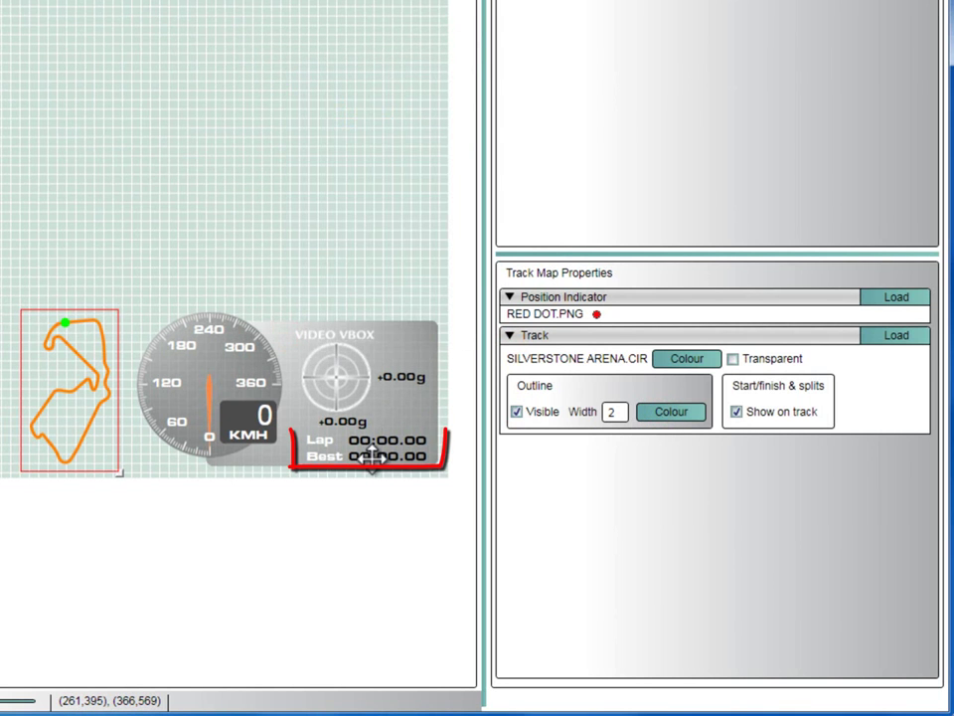
{"action": "left_click", "coordinate": [376, 440]}
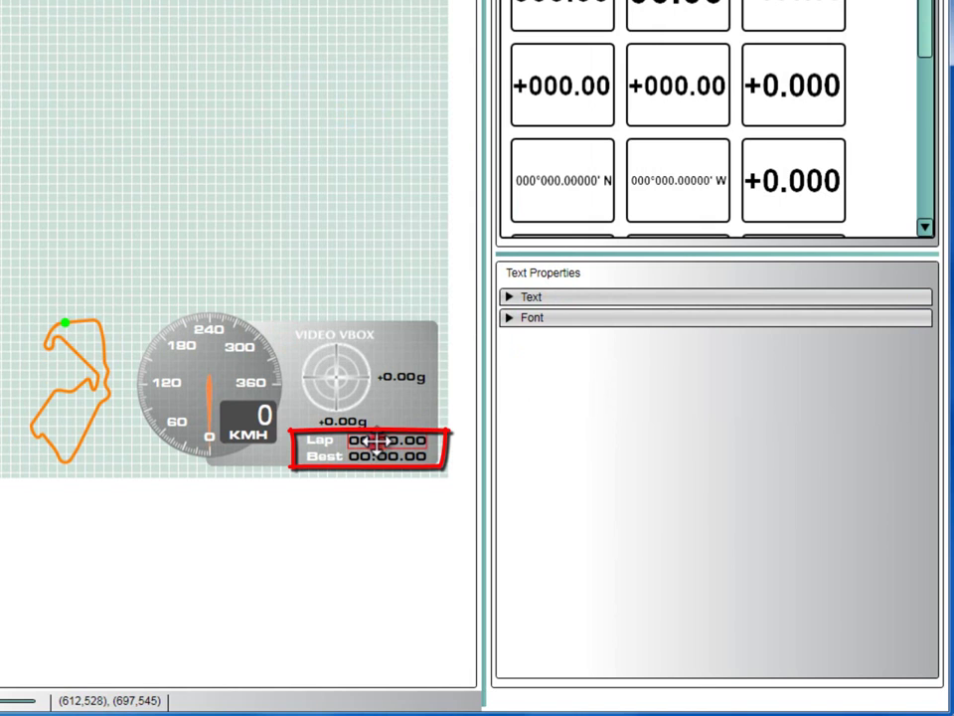
{"action": "left_click", "coordinate": [508, 297]}
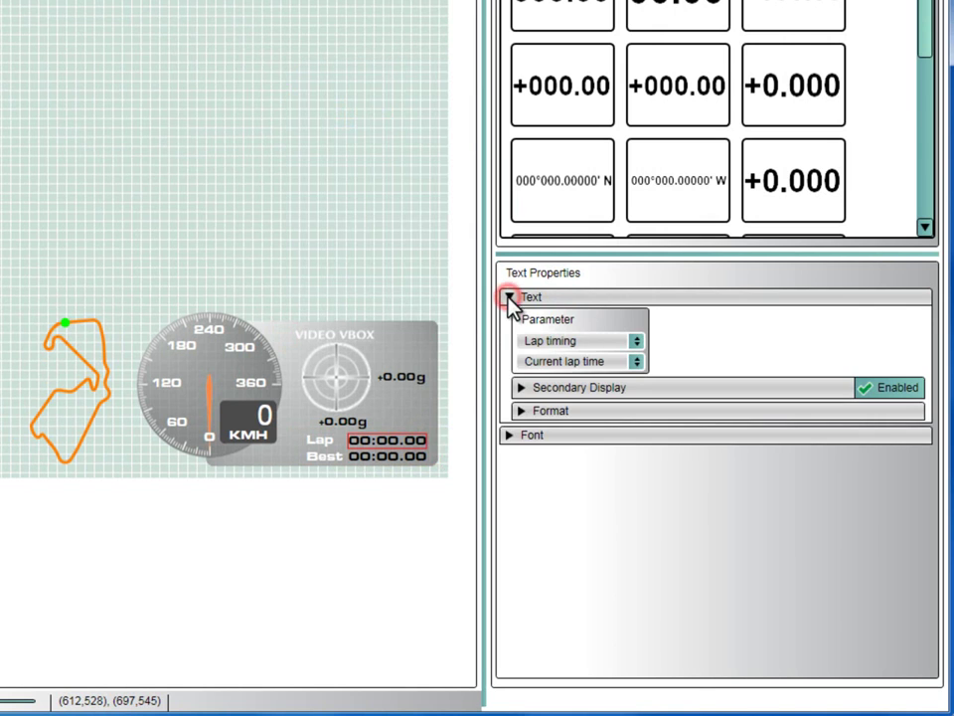
{"action": "left_click", "coordinate": [519, 389]}
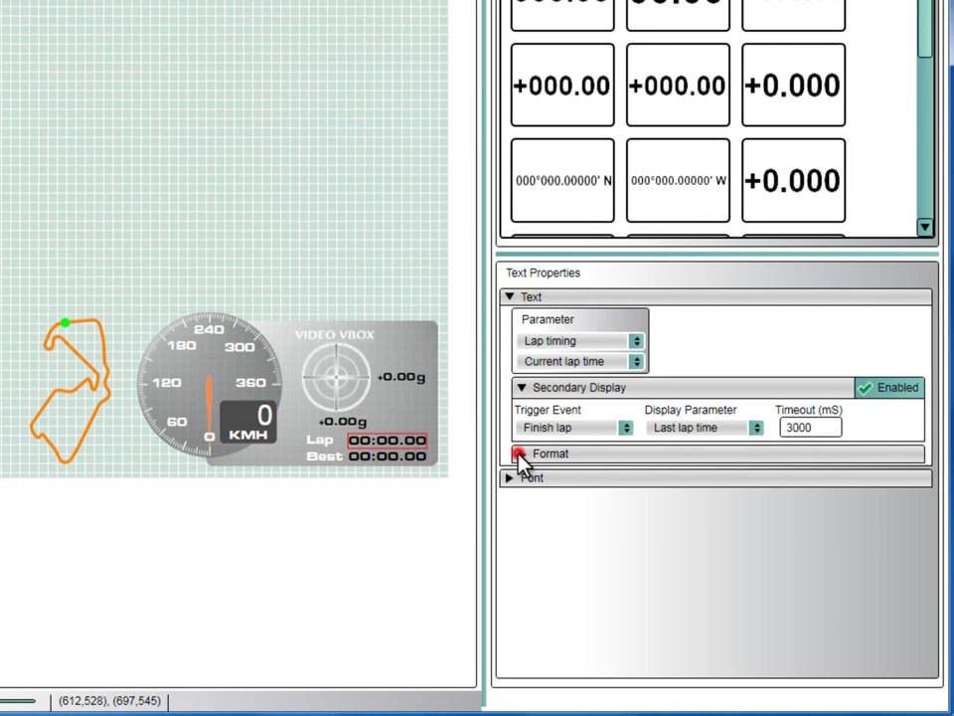
{"action": "left_click", "coordinate": [519, 456]}
{"action": "left_click", "coordinate": [509, 527]}
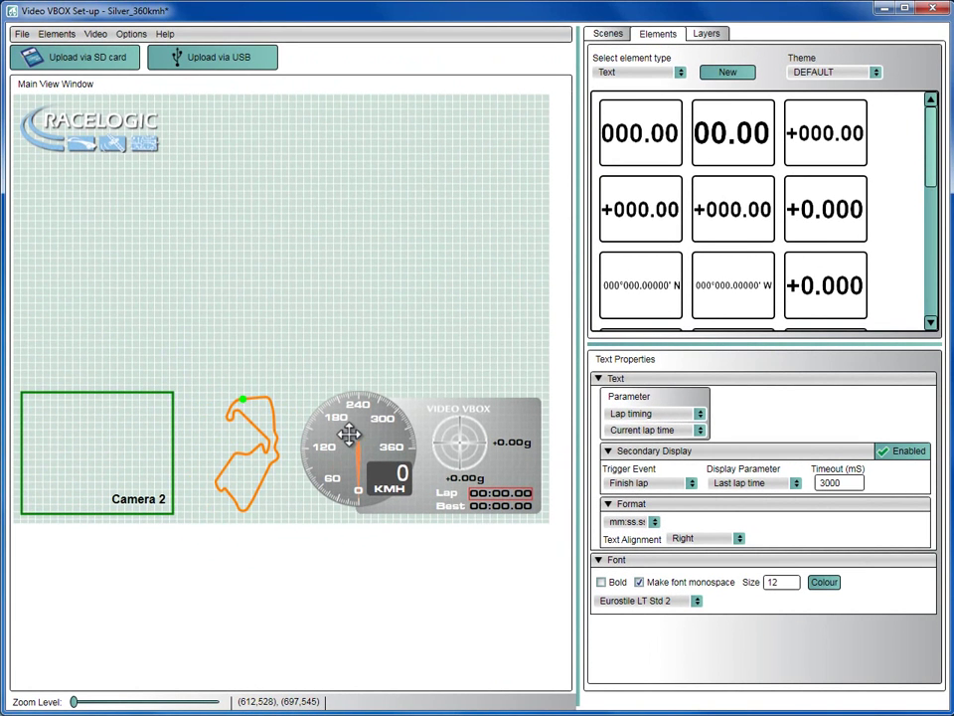
- Set the speed gauge's maximum range to 120 and its speed unit to mph
{"action": "left_click", "coordinate": [348, 433]}
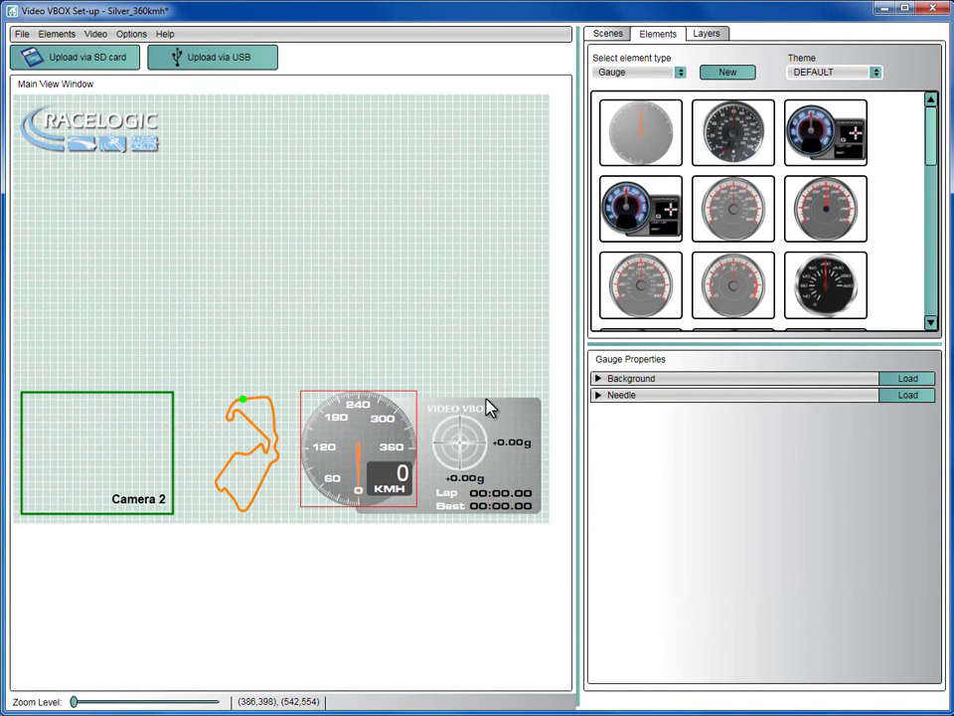
{"action": "left_click", "coordinate": [600, 378]}
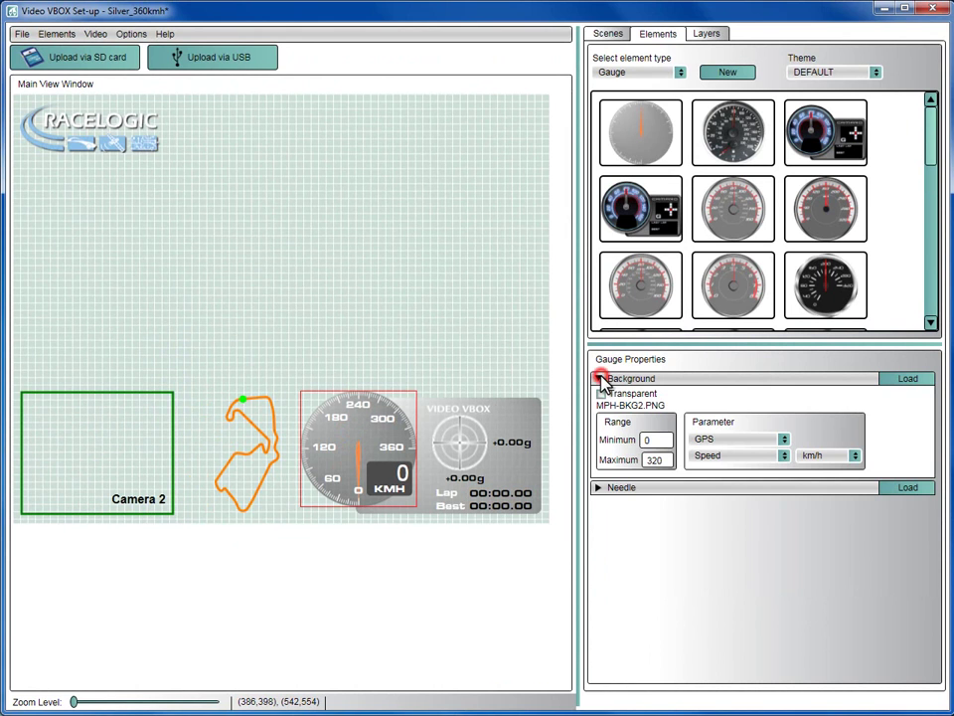
{"action": "double_click", "coordinate": [658, 459]}
{"action": "type", "text": "120"}
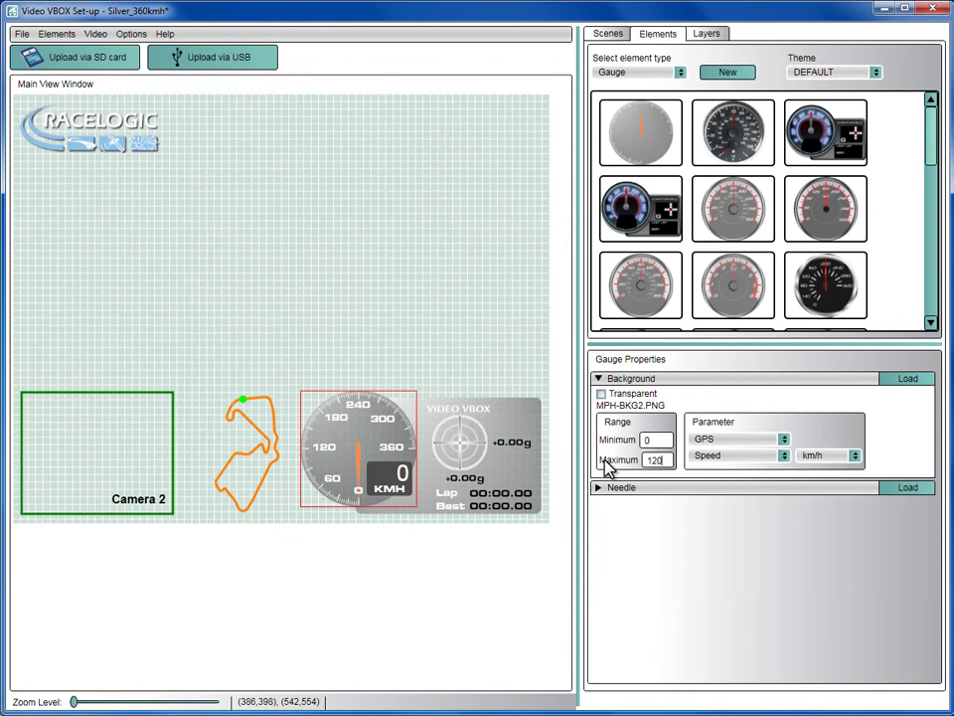
{"action": "left_click", "coordinate": [855, 455]}
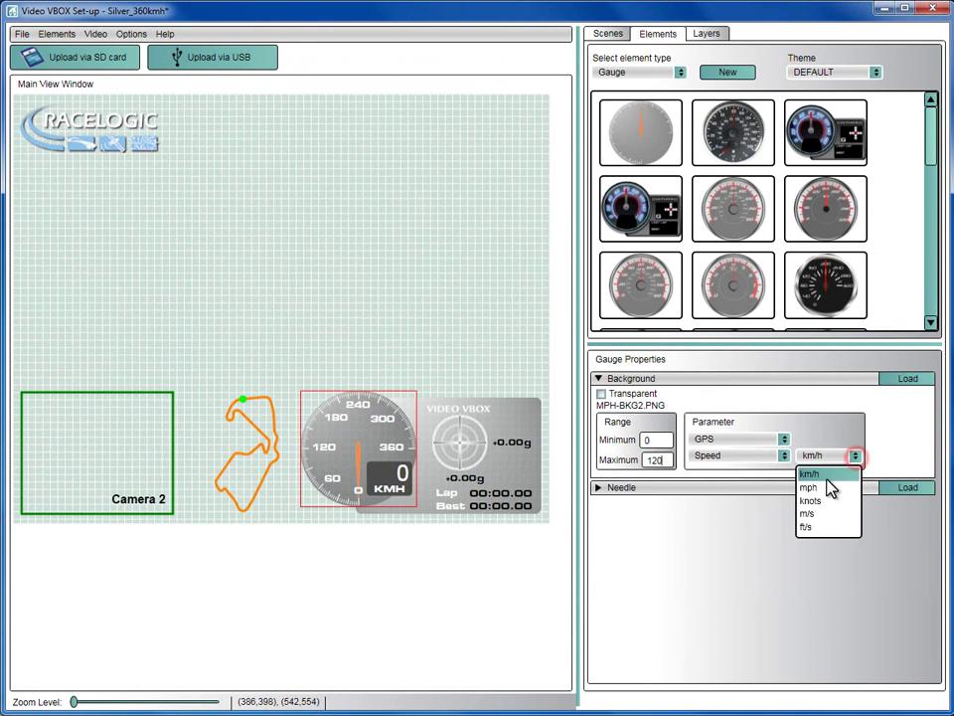
{"action": "left_click", "coordinate": [825, 488]}
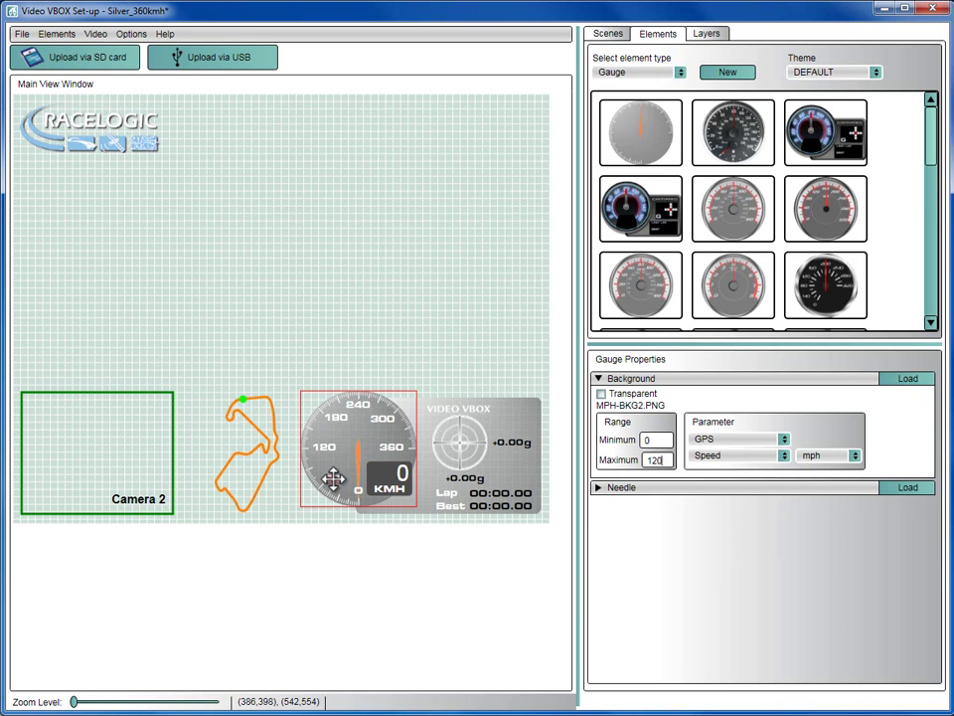
- Change the text of the gauge's 60 scale label to 20
{"action": "left_click_drag", "start_coordinate": [333, 480], "coordinate": [341, 418]}
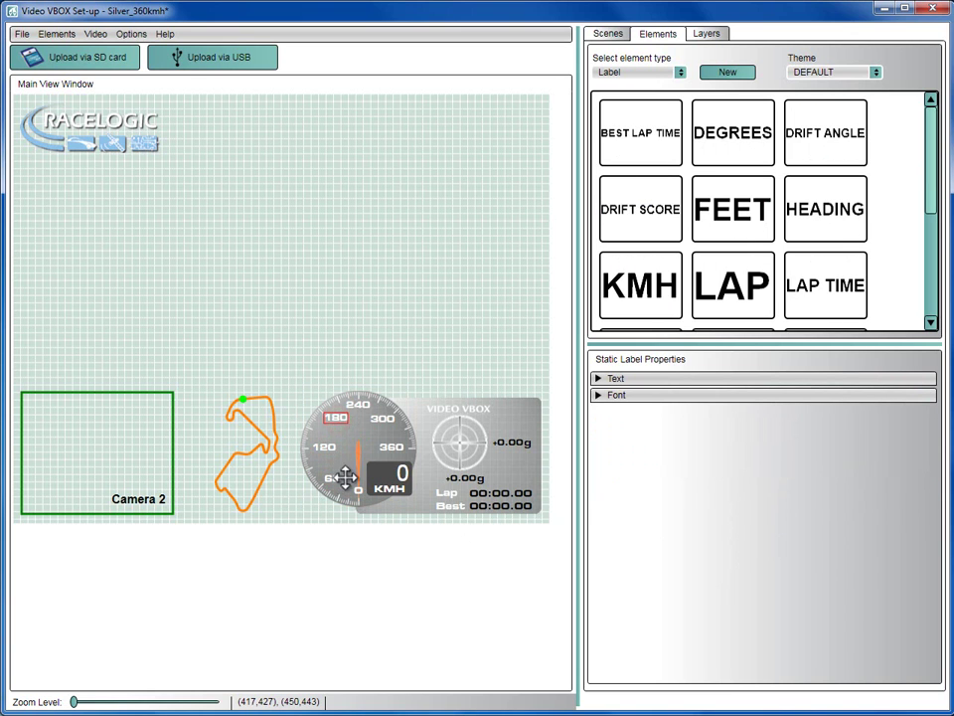
{"action": "left_click_drag", "start_coordinate": [344, 478], "coordinate": [332, 479]}
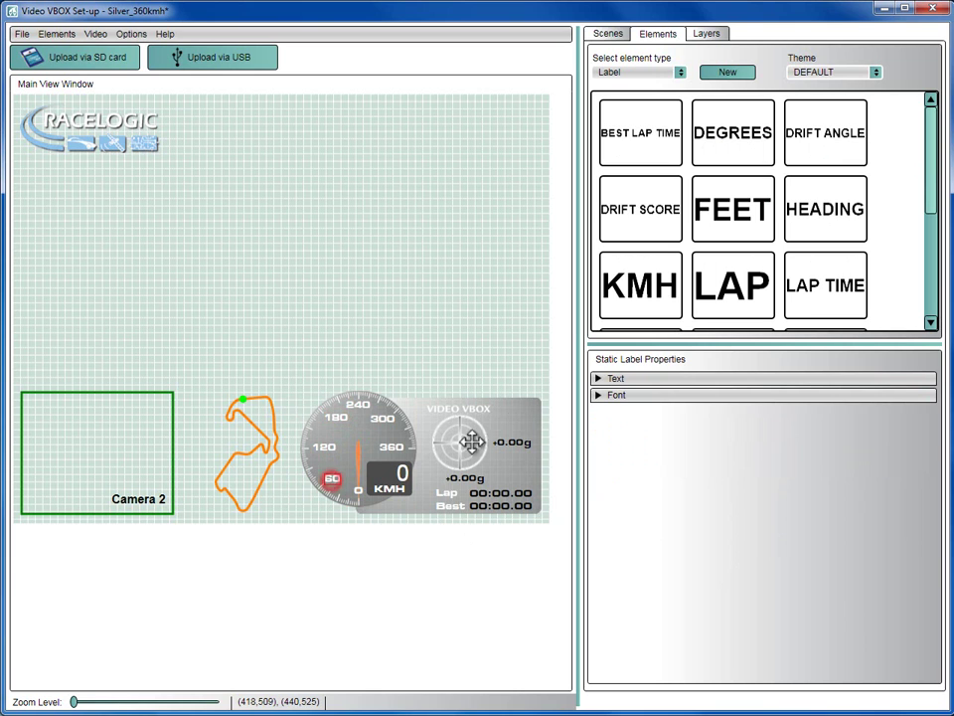
{"action": "left_click", "coordinate": [598, 379]}
{"action": "double_click", "coordinate": [656, 394]}
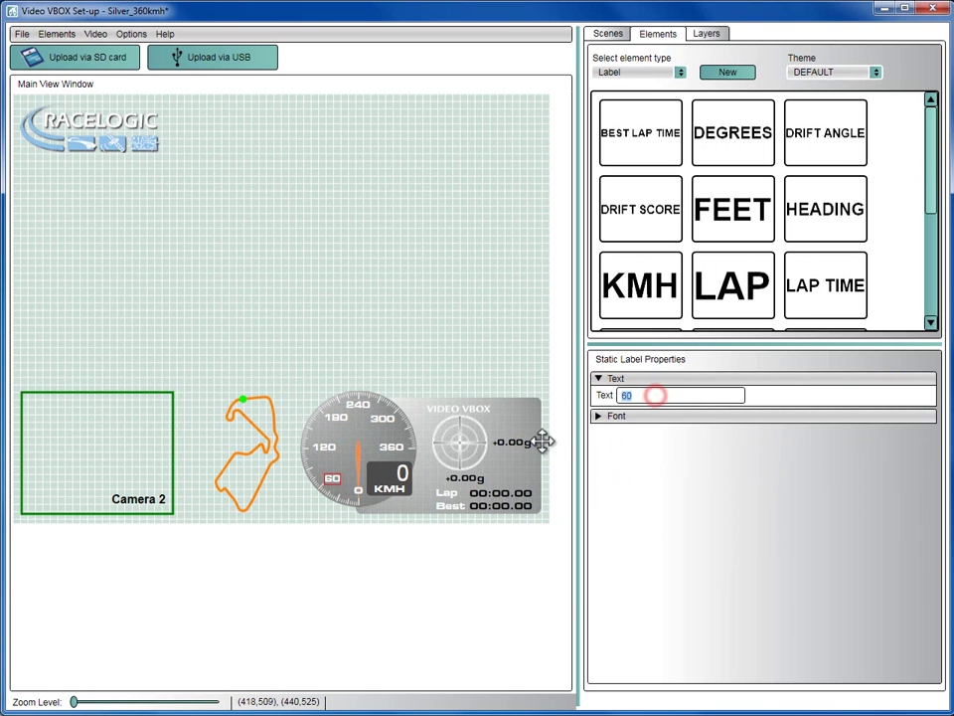
{"action": "type", "text": "20"}
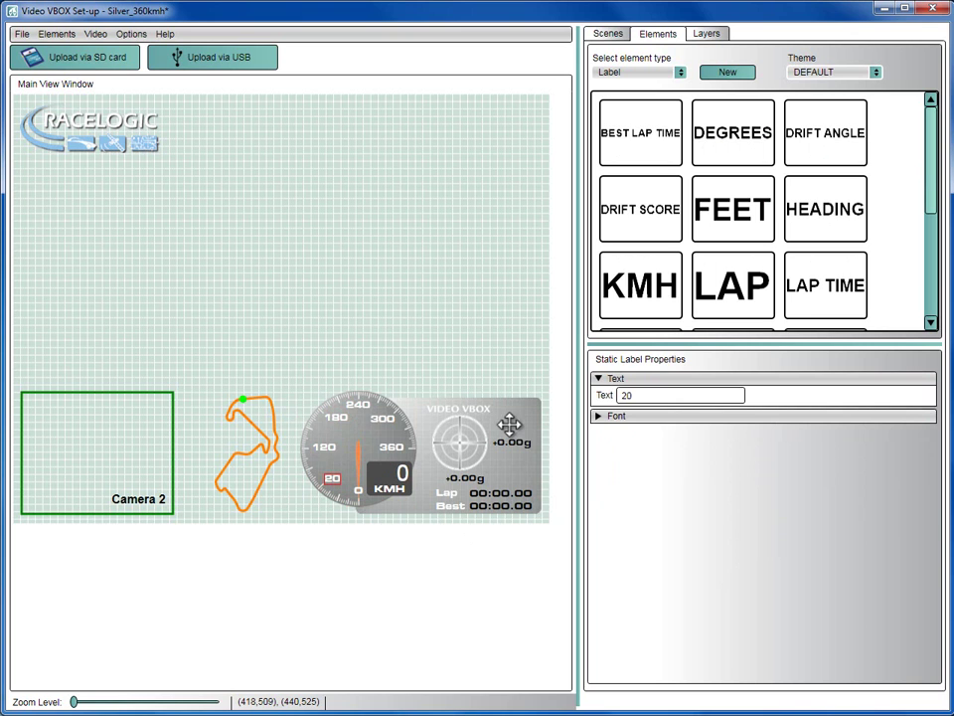
- Relabel the gauge's remaining scale marks, from 120 upwards, as 40, 60, 80, 100 and 120
{"action": "left_click_drag", "start_coordinate": [332, 478], "coordinate": [323, 446]}
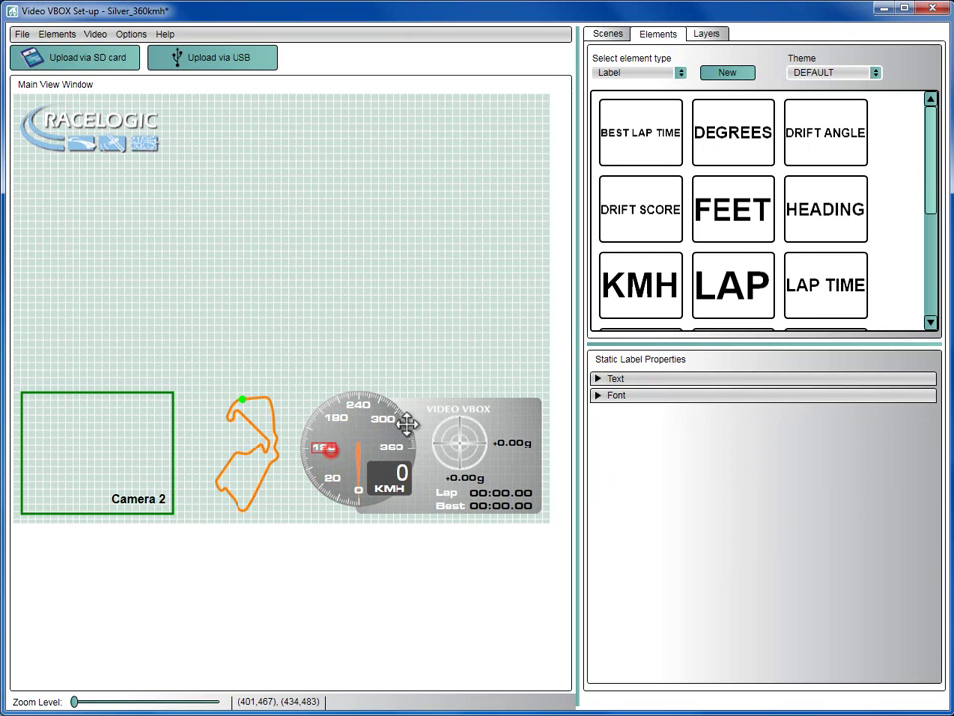
{"action": "left_click", "coordinate": [599, 379]}
{"action": "double_click", "coordinate": [654, 395]}
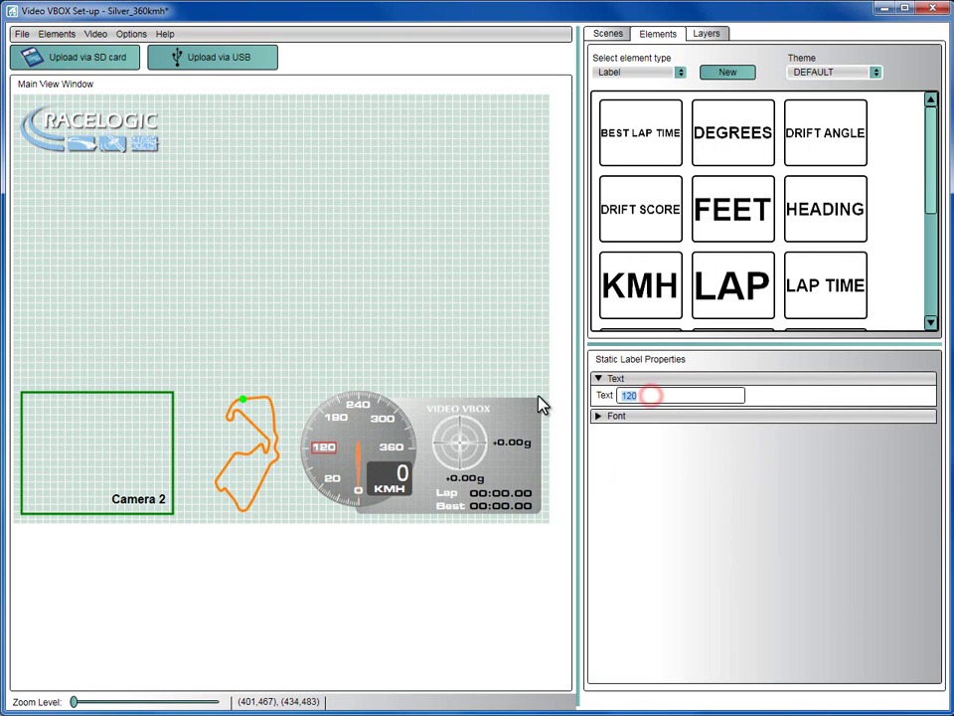
{"action": "type", "text": "40"}
{"action": "left_click_drag", "start_coordinate": [325, 445], "coordinate": [336, 417]}
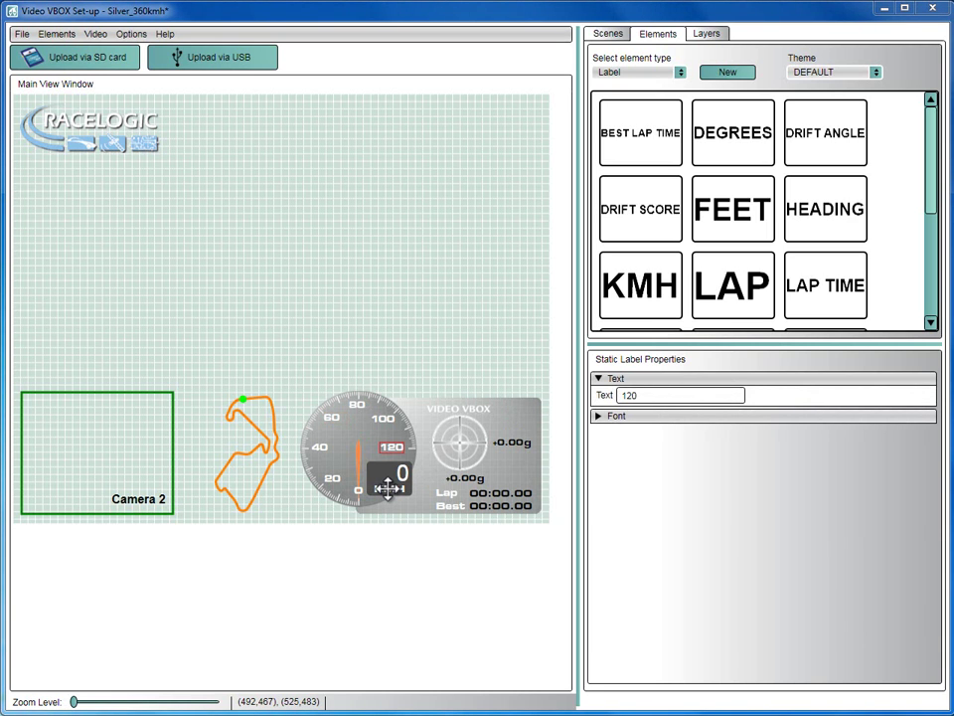
- Change the gauge's KMH unit label text to MPH and deselect it
{"action": "left_click", "coordinate": [388, 485]}
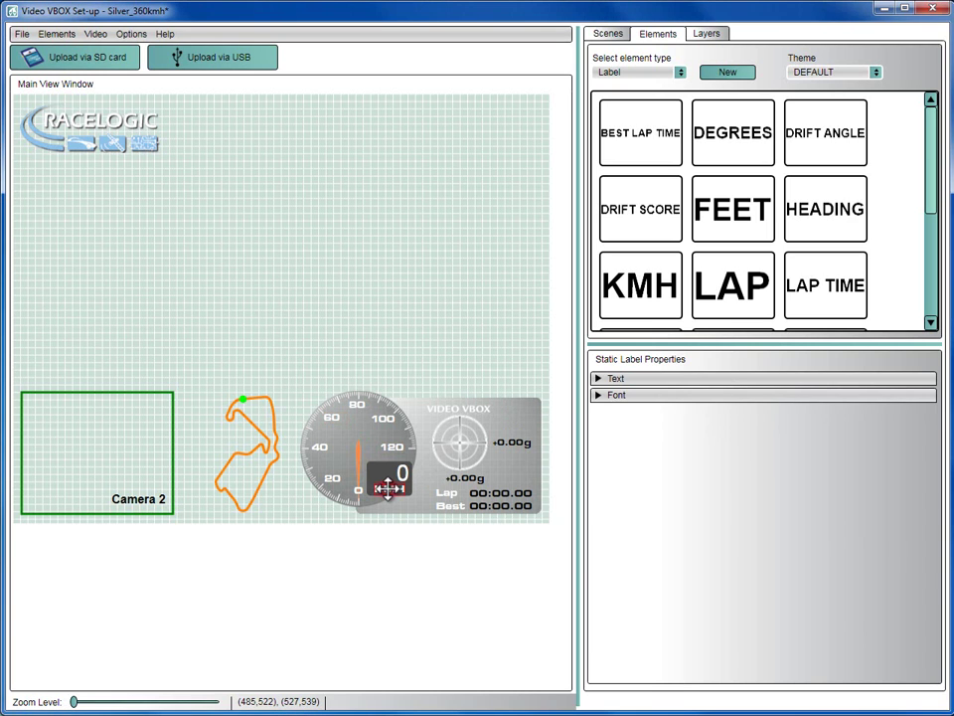
{"action": "left_click", "coordinate": [596, 378]}
{"action": "double_click", "coordinate": [661, 394]}
{"action": "type", "text": "MPH"}
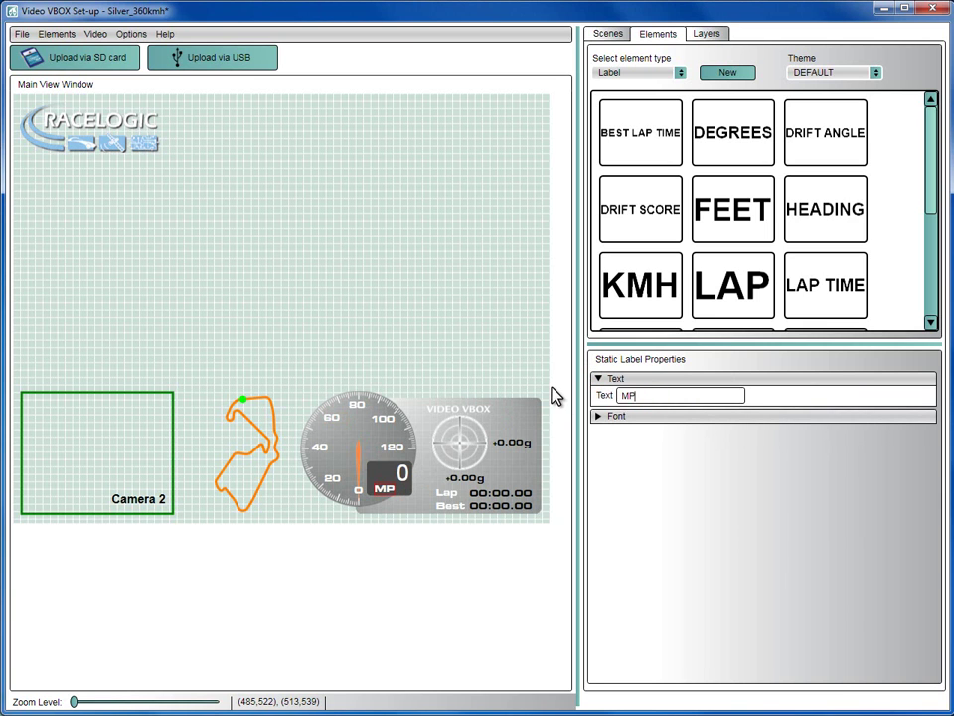
{"action": "left_click", "coordinate": [426, 354]}
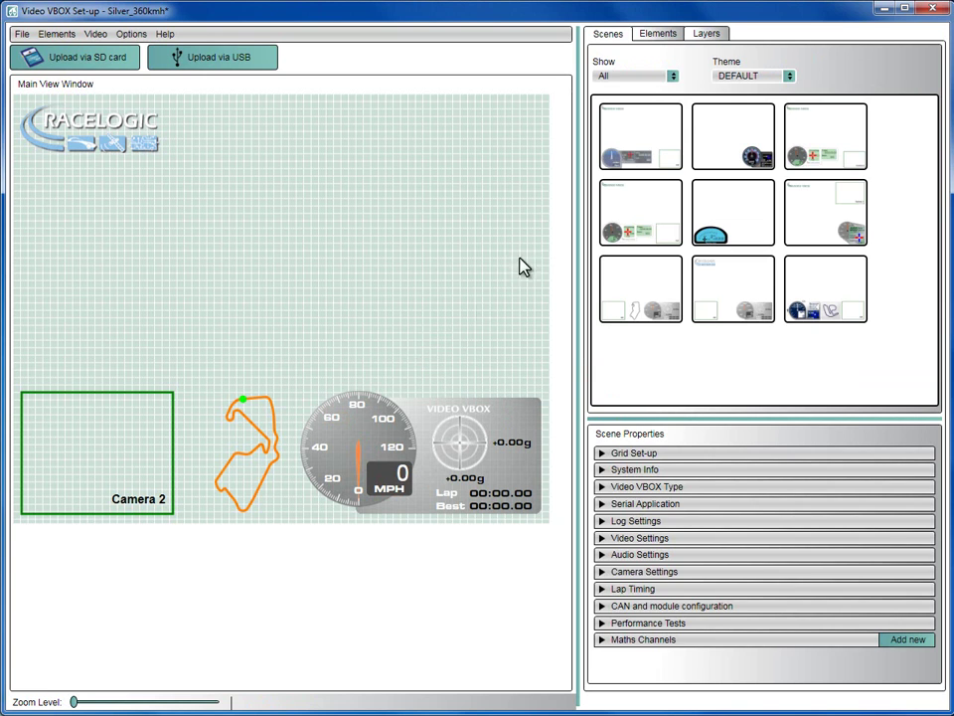
- Add a new static image element to the scene using the "eau rouge" logo picture
{"action": "left_click", "coordinate": [660, 35]}
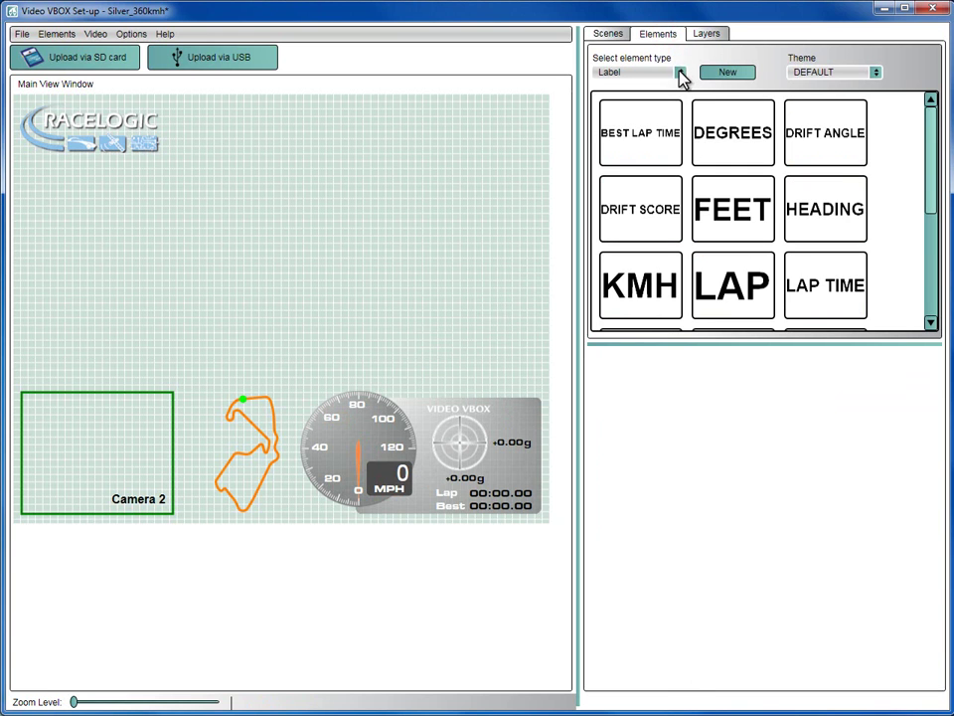
{"action": "left_click", "coordinate": [681, 71]}
{"action": "left_click", "coordinate": [636, 171]}
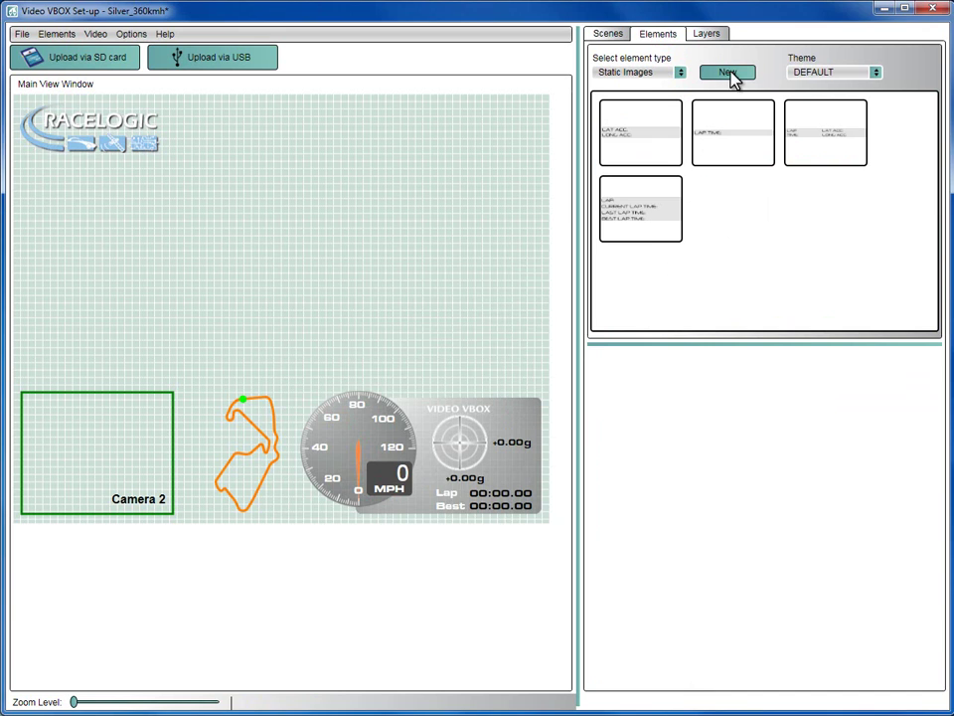
{"action": "left_click", "coordinate": [729, 73]}
{"action": "double_click", "coordinate": [371, 457]}
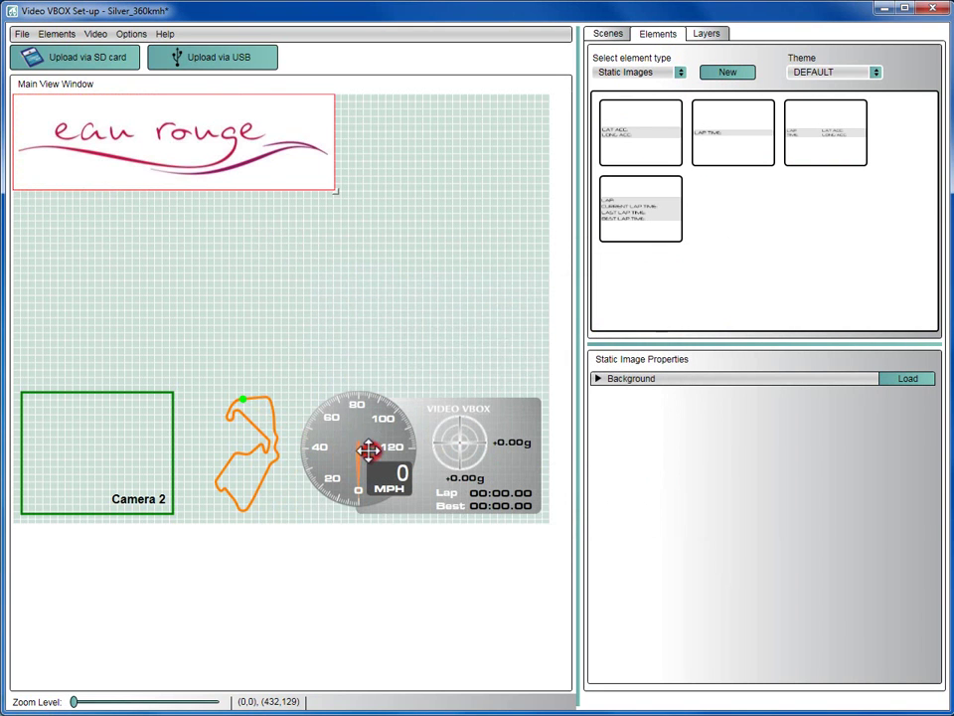
- Shrink the "eau rouge" image to about 275 by 82 pixels and place it in the scene's upper-right corner, clear of the Racelogic logo
{"action": "left_click_drag", "start_coordinate": [195, 171], "coordinate": [392, 154]}
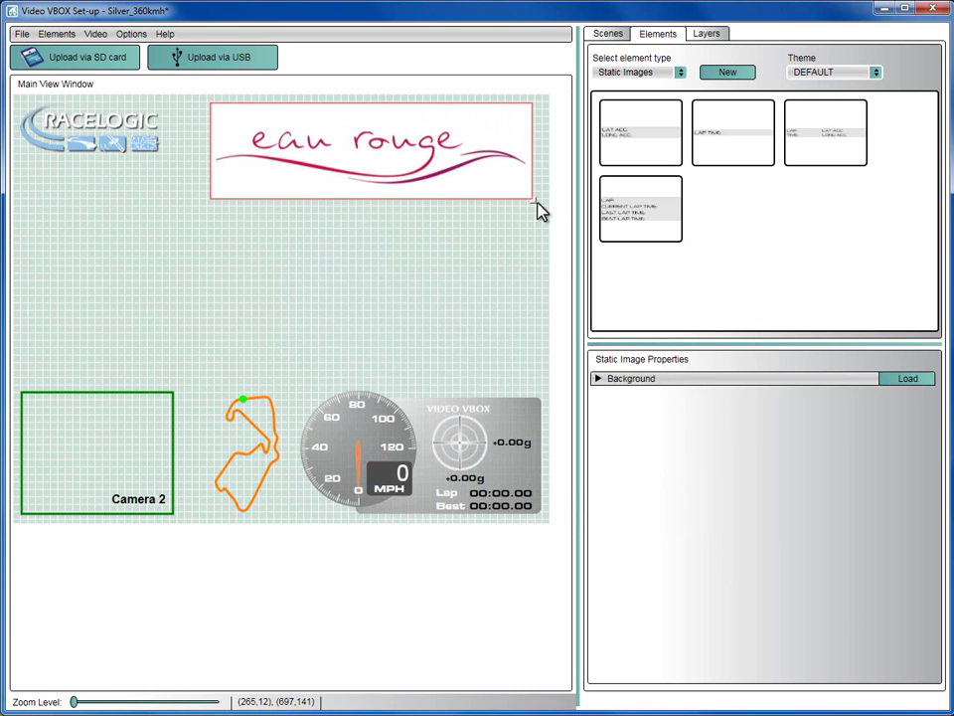
{"action": "left_click_drag", "start_coordinate": [533, 199], "coordinate": [416, 158]}
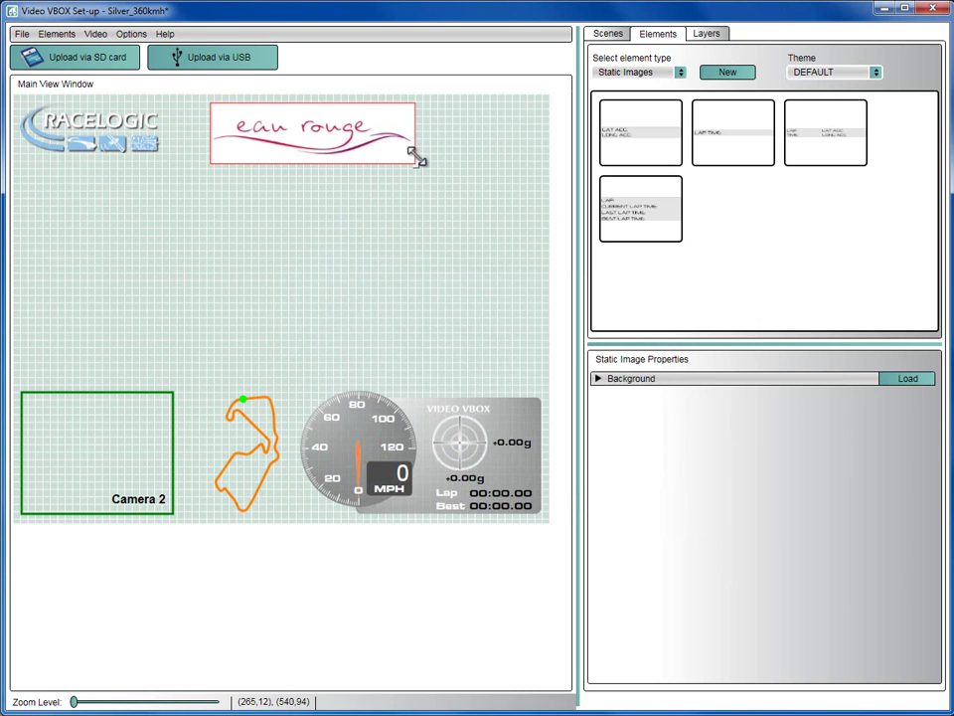
{"action": "left_click_drag", "start_coordinate": [306, 135], "coordinate": [421, 142]}
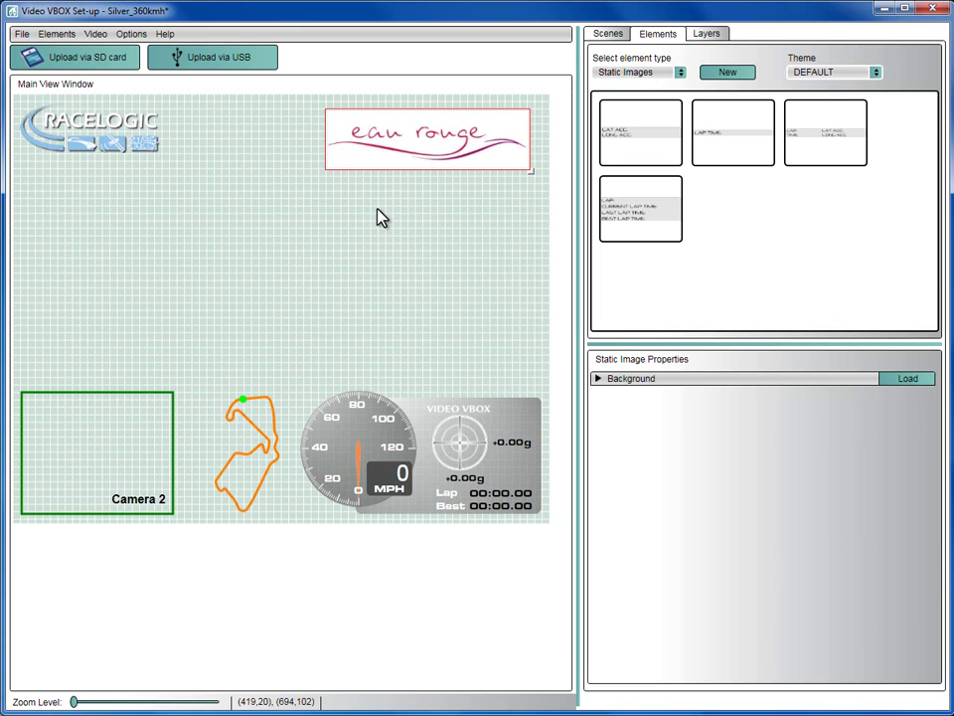
- Export the scene for SD card upload, saving it to Removable Disk (L:) as a Video VBOX scene file named sceneSilverstone
{"action": "left_click", "coordinate": [107, 62]}
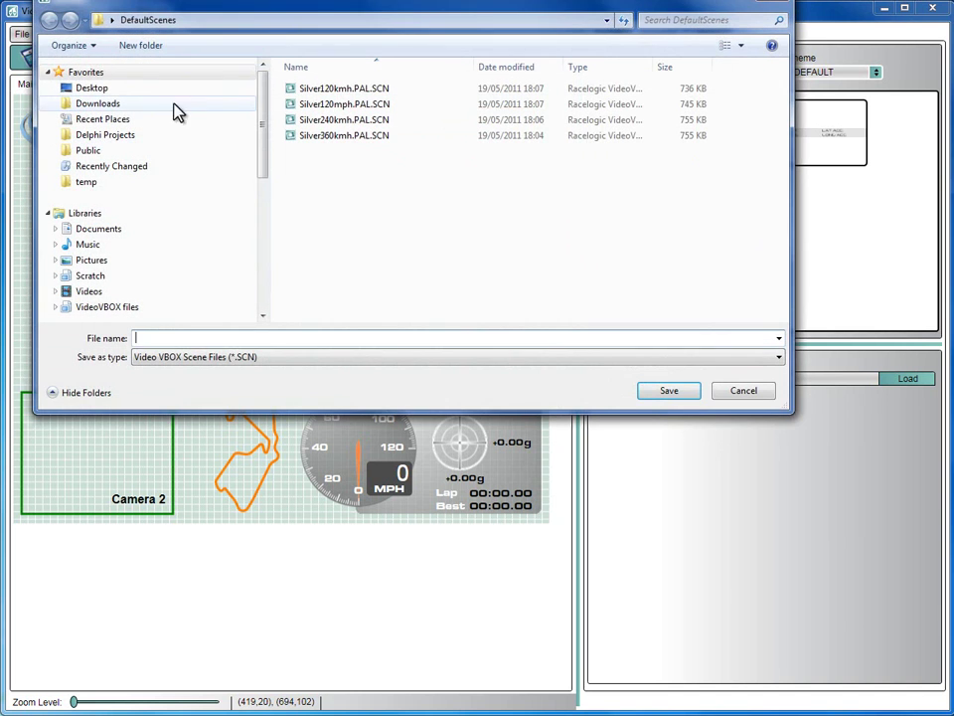
{"action": "left_click_drag", "start_coordinate": [263, 91], "coordinate": [250, 210]}
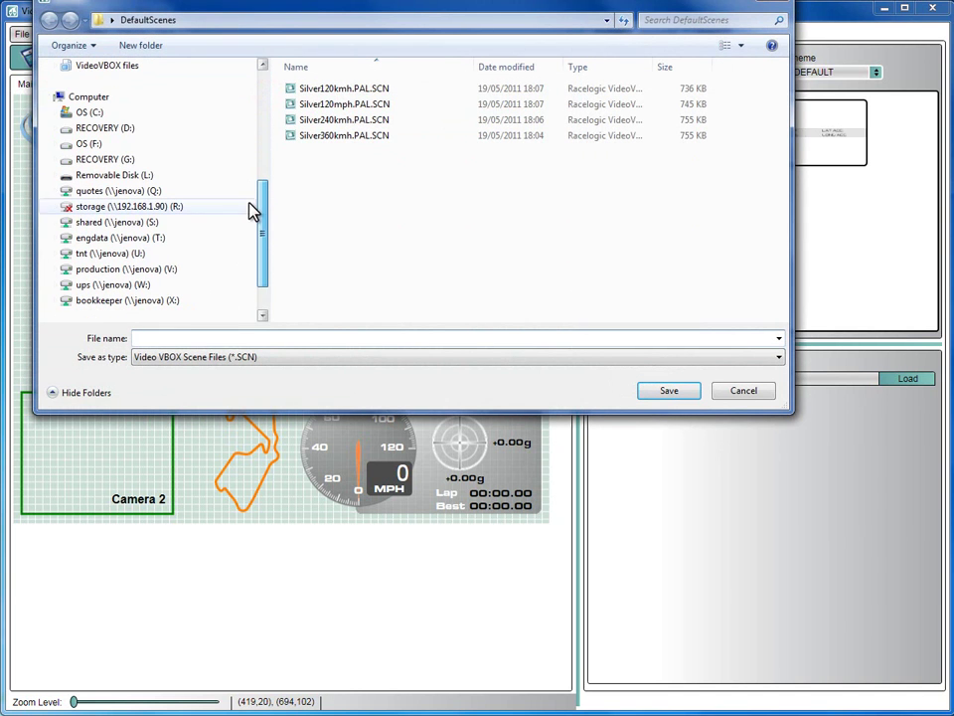
{"action": "left_click", "coordinate": [130, 176]}
{"action": "left_click", "coordinate": [161, 338]}
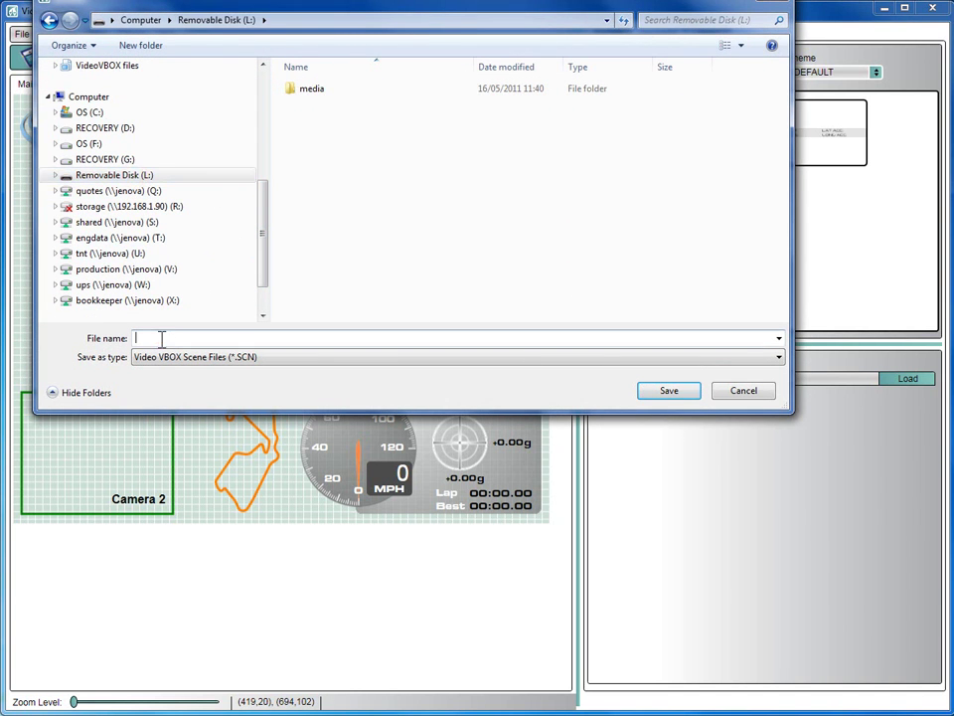
{"action": "type", "text": "sceneSilverstone"}
{"action": "left_click", "coordinate": [686, 395]}
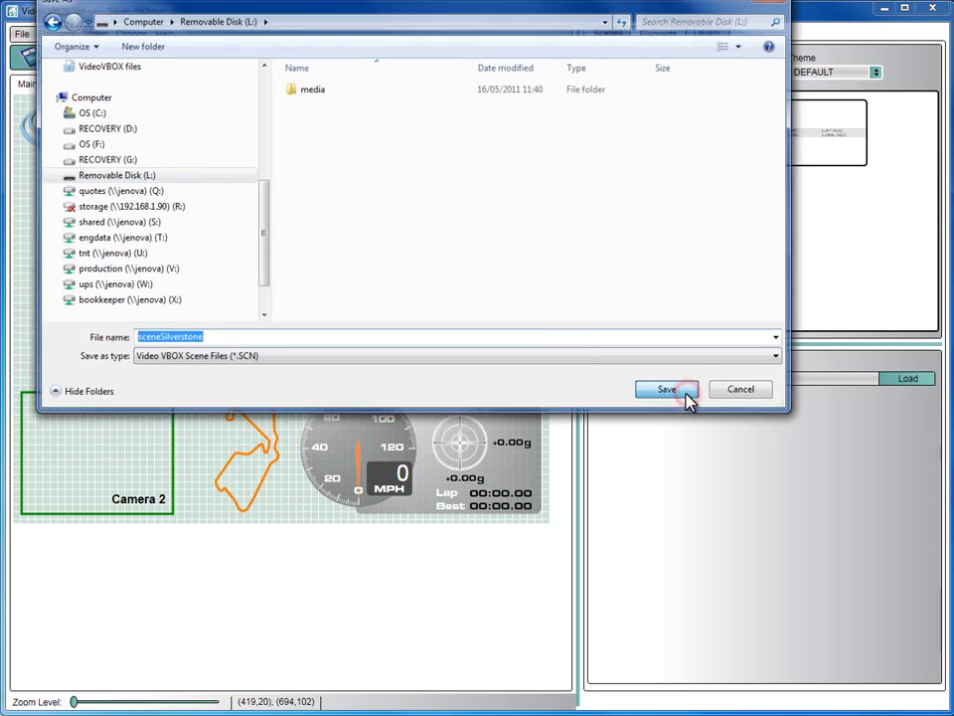